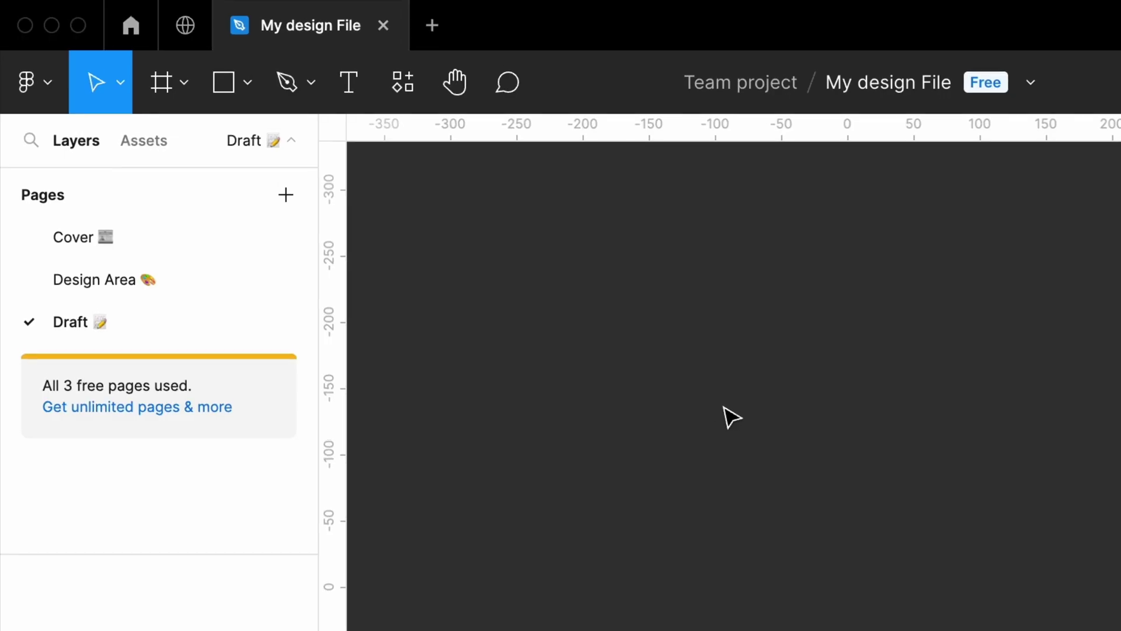
- Insert a Blobs-generated shape with lowered Complexity and Uniqueness onto the canvas
left_click(404, 83)
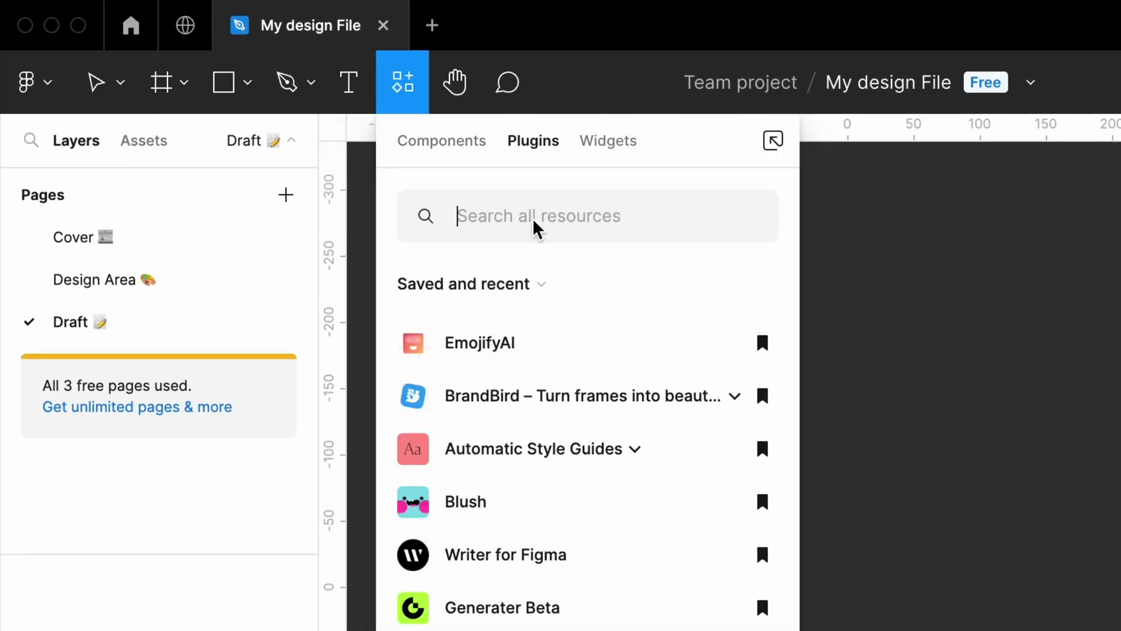
type("blob")
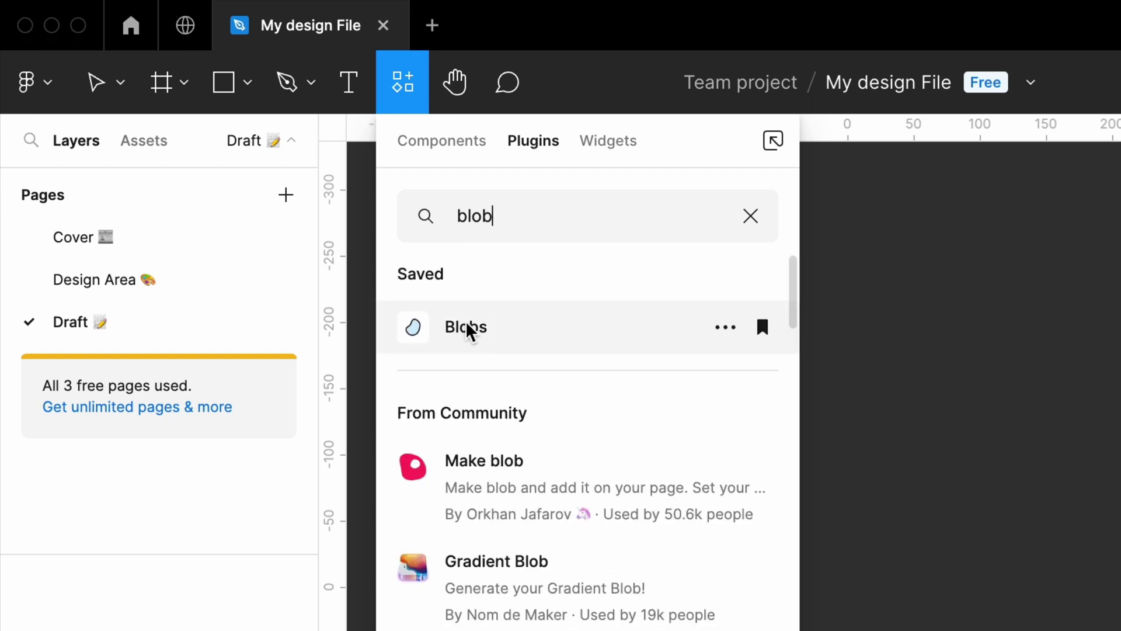
left_click(466, 327)
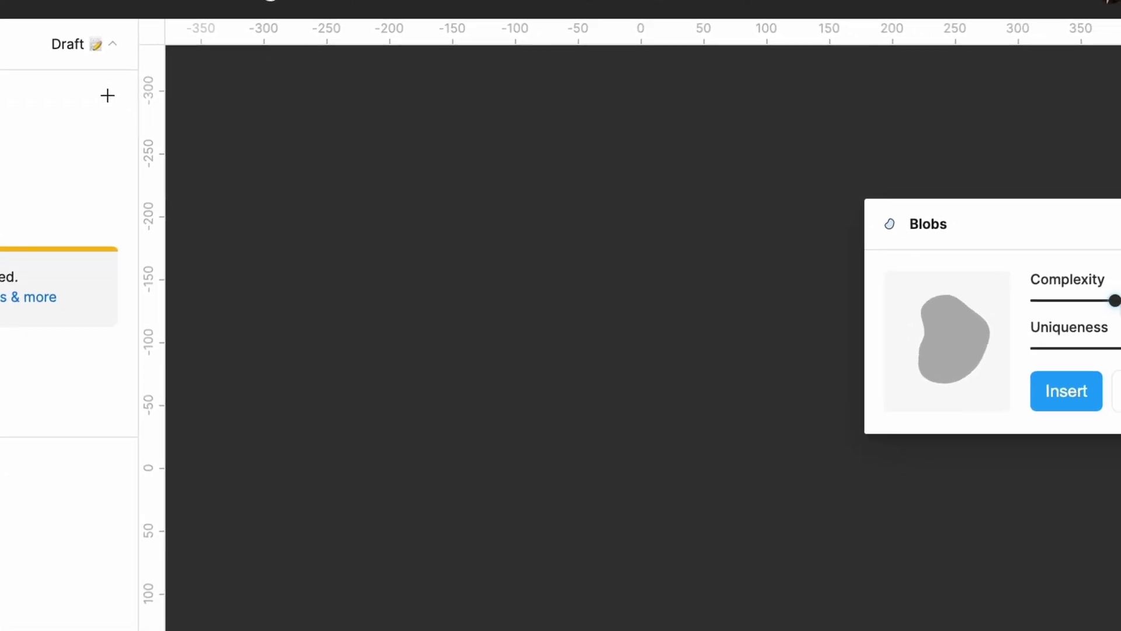
left_click_drag(1026, 249, 987, 249)
left_click_drag(1026, 295, 967, 295)
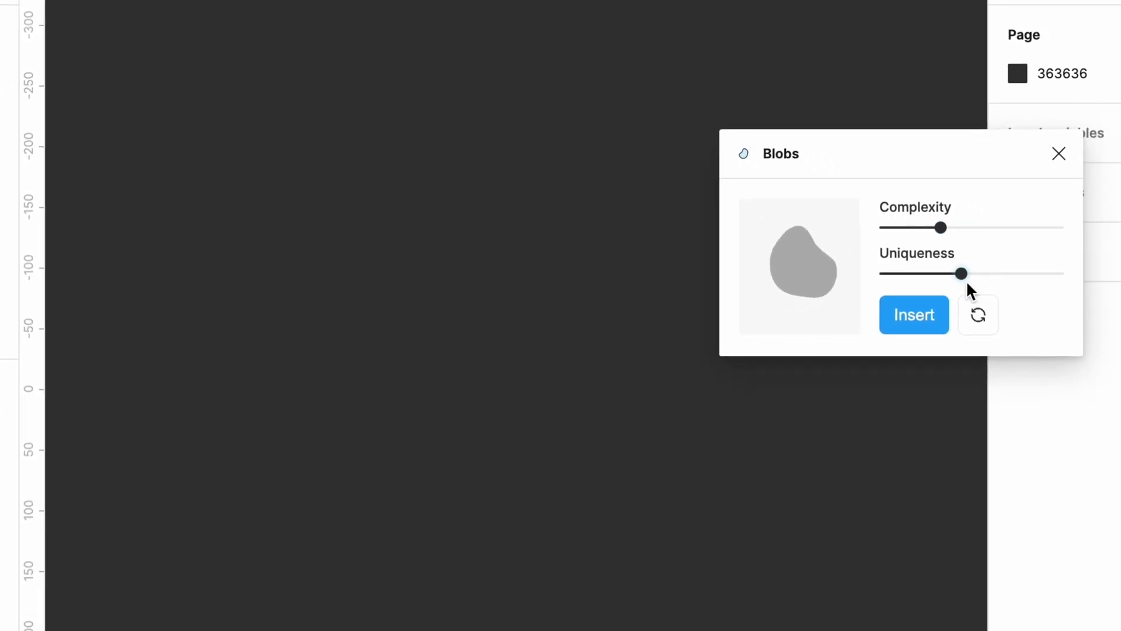
left_click(957, 337)
left_click(1058, 154)
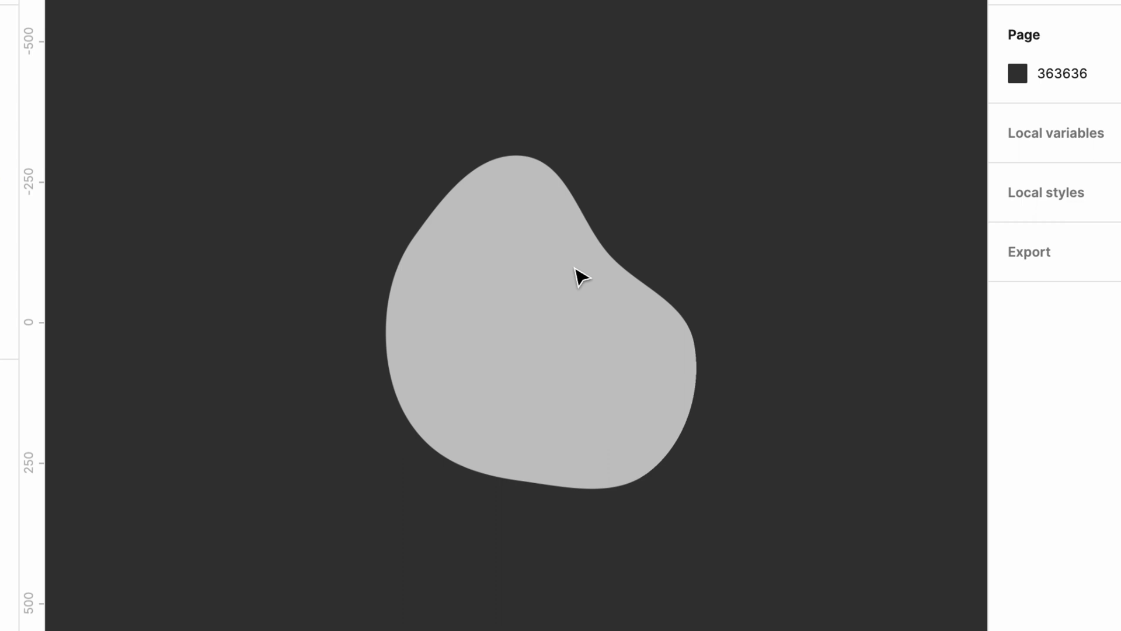
- Shift the blob further left, then select and delete it
left_click_drag(561, 276, 502, 289)
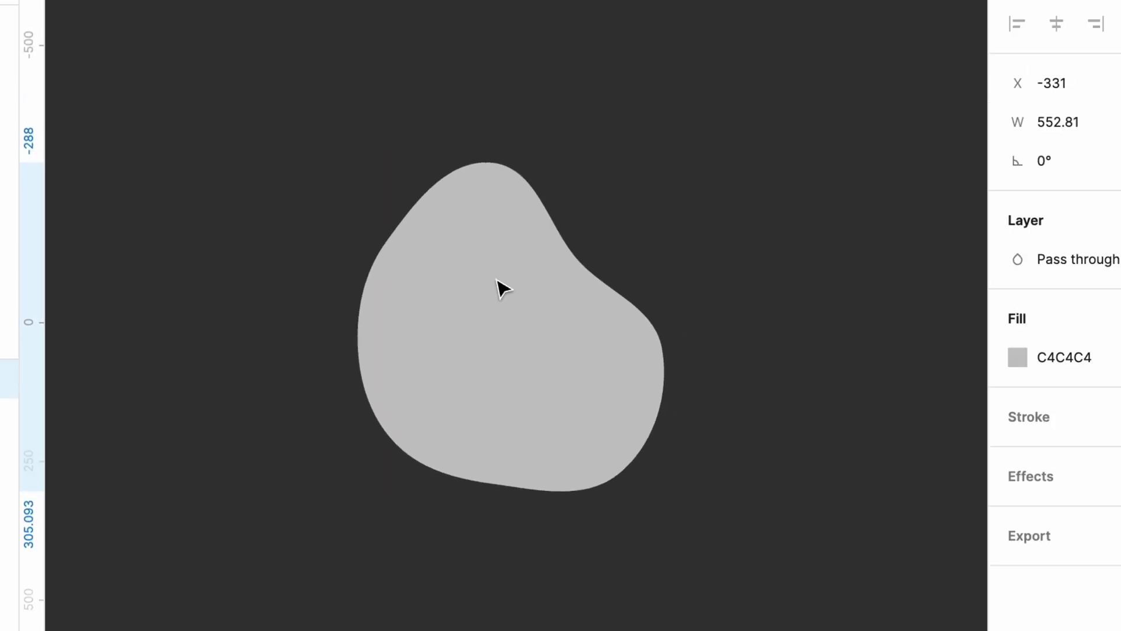
left_click(621, 222)
left_click(517, 292)
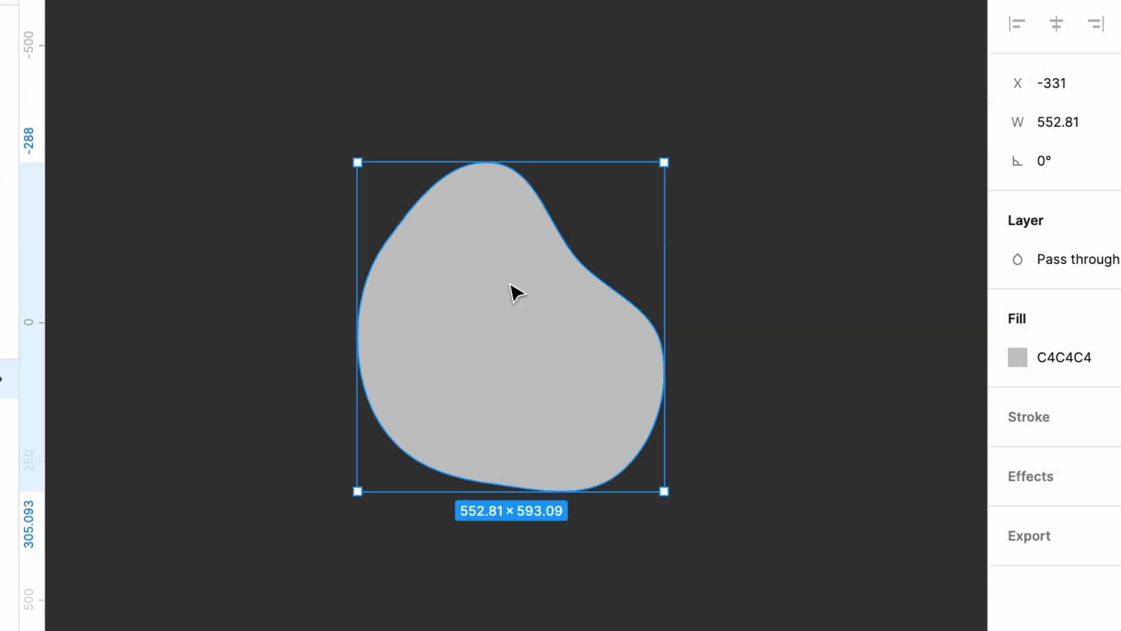
key("Delete")
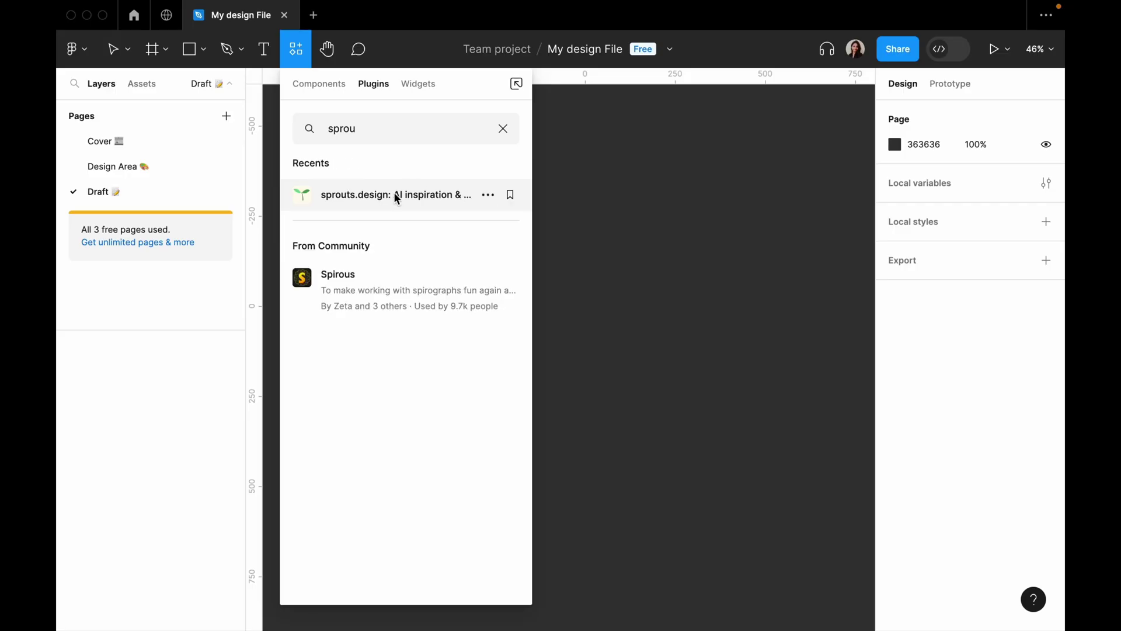
- Generate two sprouts.design designs from 'Home Screen of a grocery shopping app' and select the Home Screen frame
left_click(395, 194)
left_click(344, 353)
type("Home ")
type("Screen ")
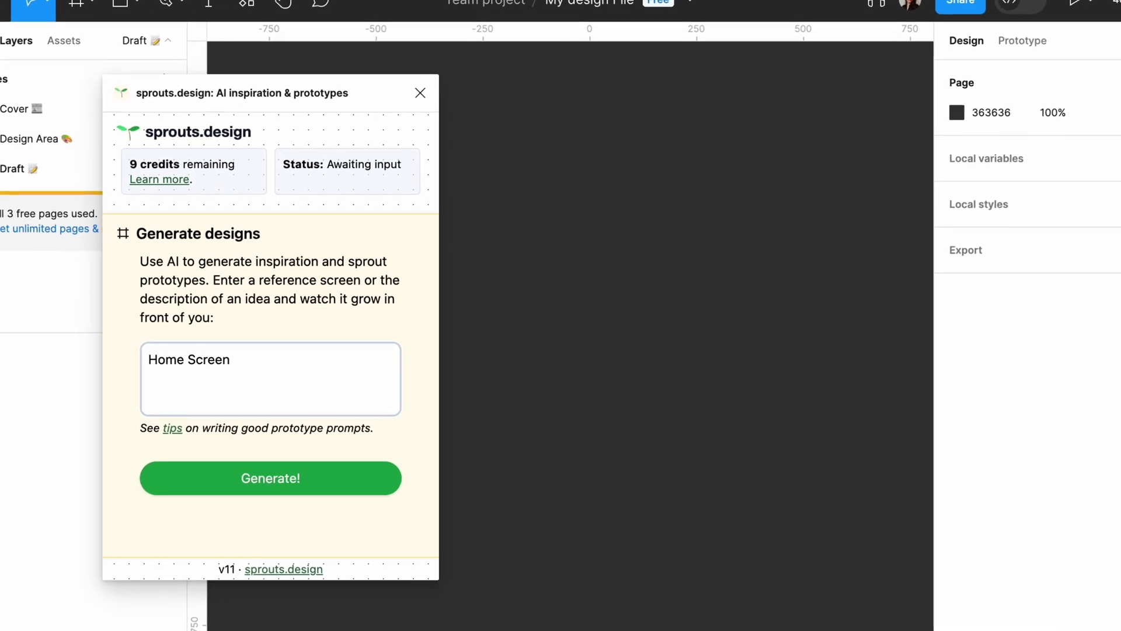
type("of a grocery shopping app")
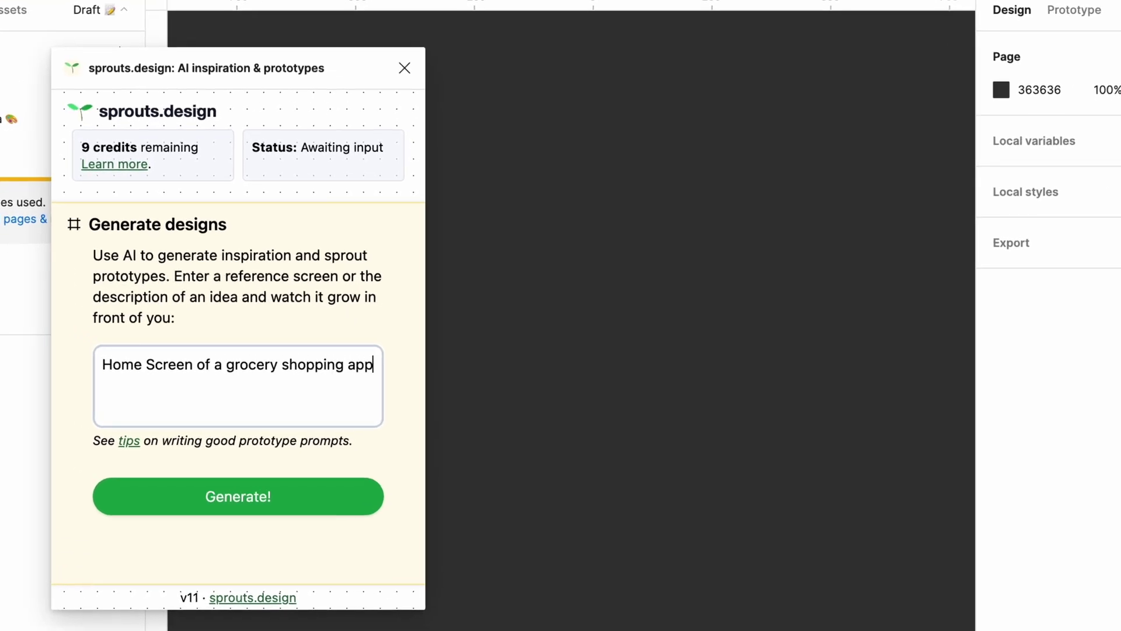
left_click(238, 495)
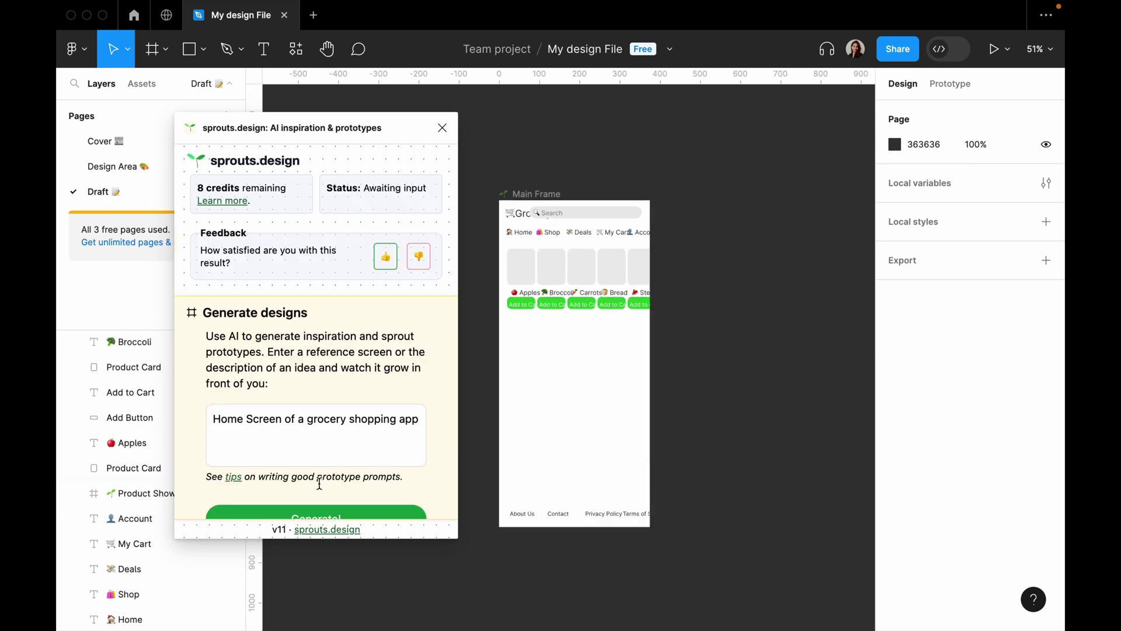
scroll(318, 486, "down", 2)
left_click(318, 483)
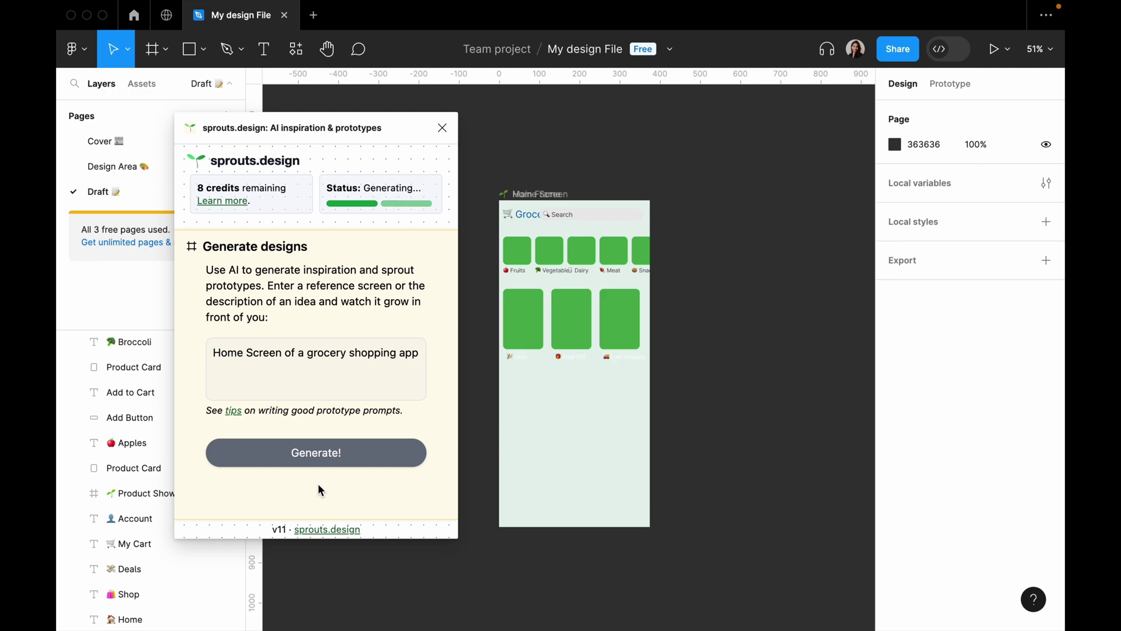
left_click(711, 193)
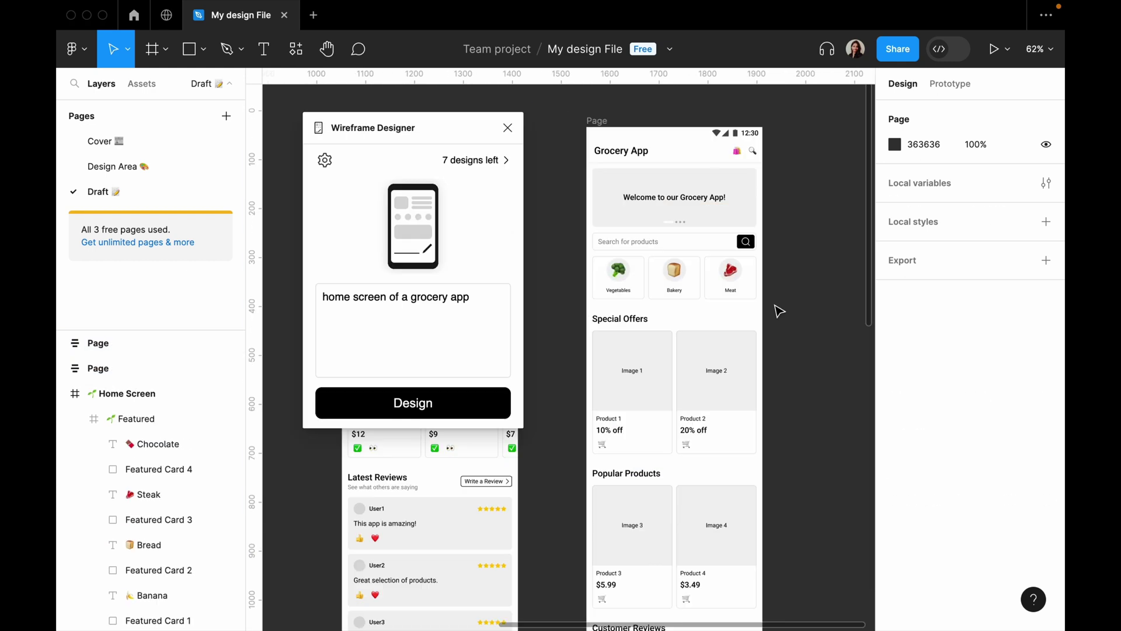
scroll(779, 311, "down", 5)
scroll(779, 311, "down", 5)
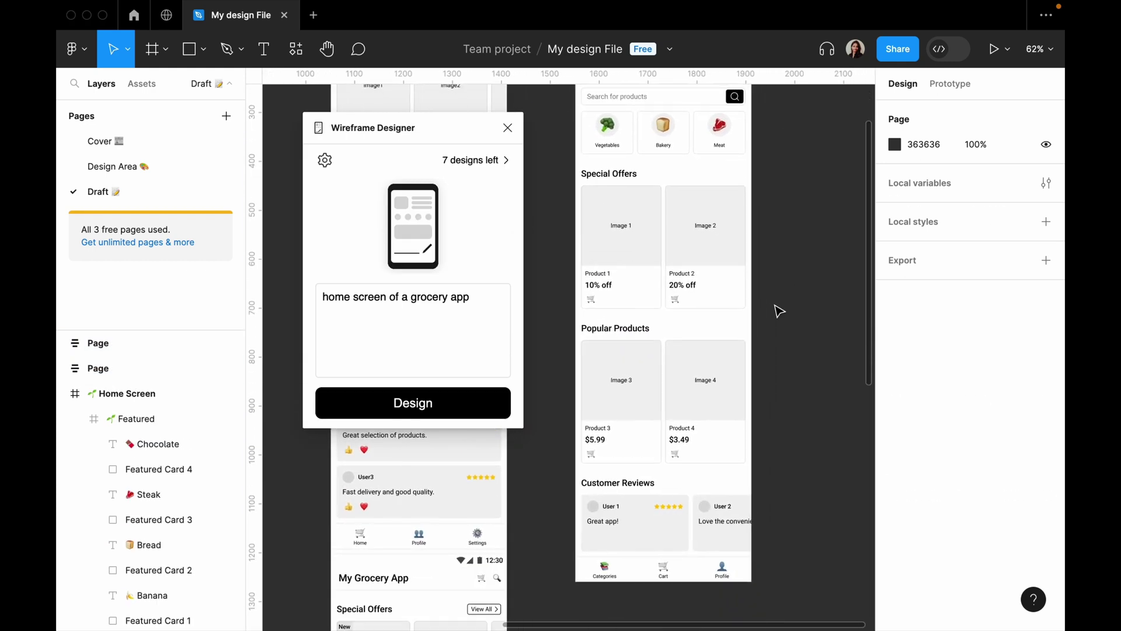
scroll(779, 311, "up", 5)
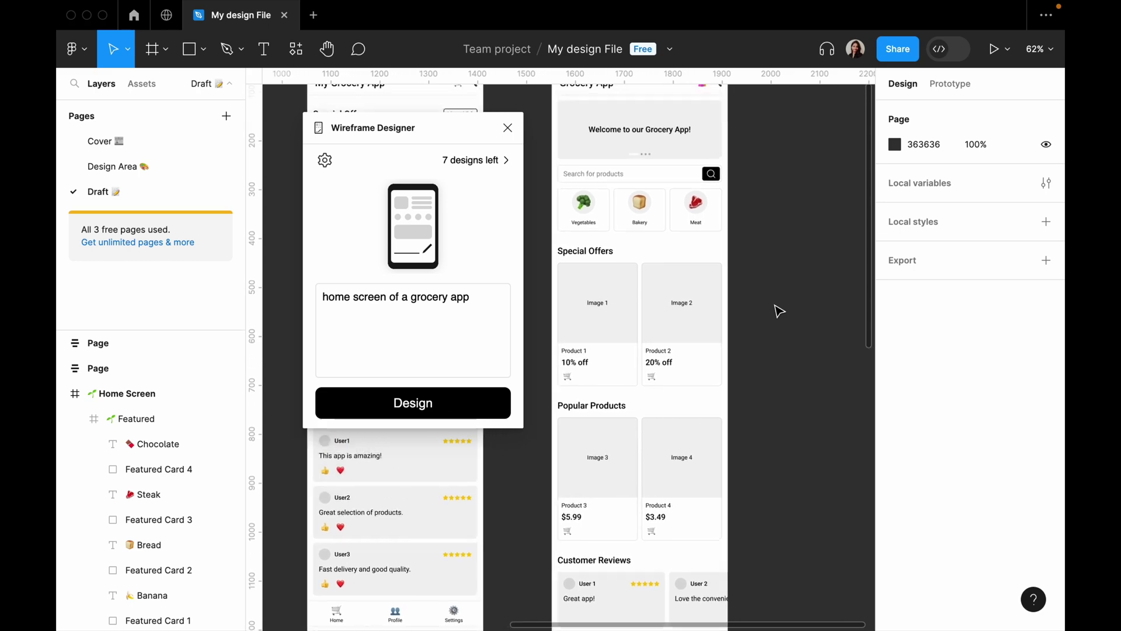
scroll(779, 312, "up", 5)
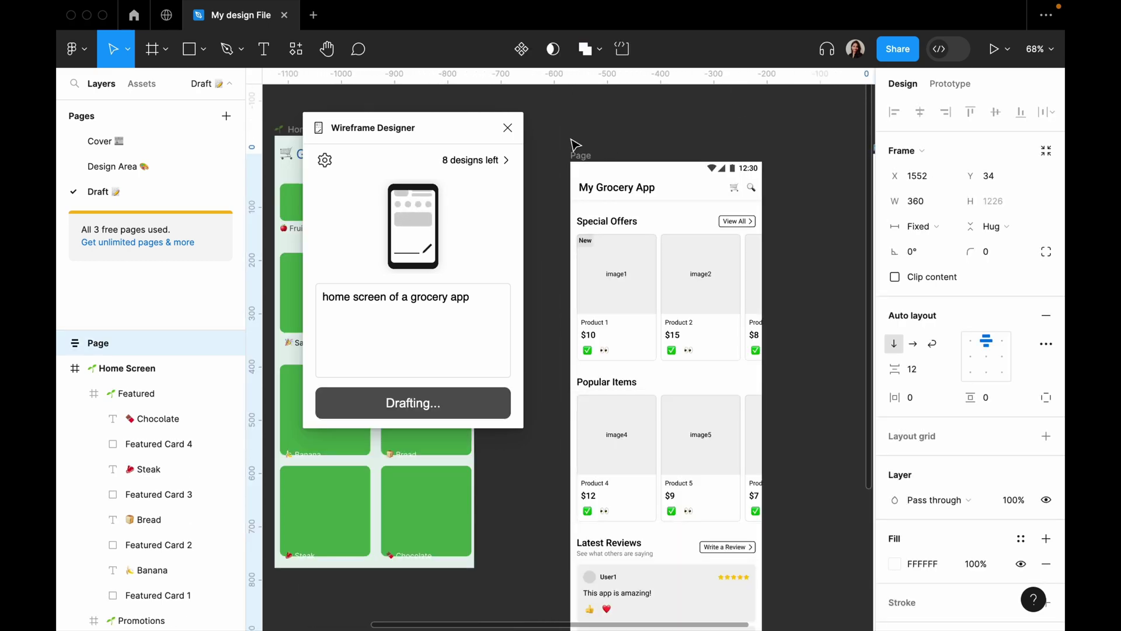
scroll(572, 142, "down", 8)
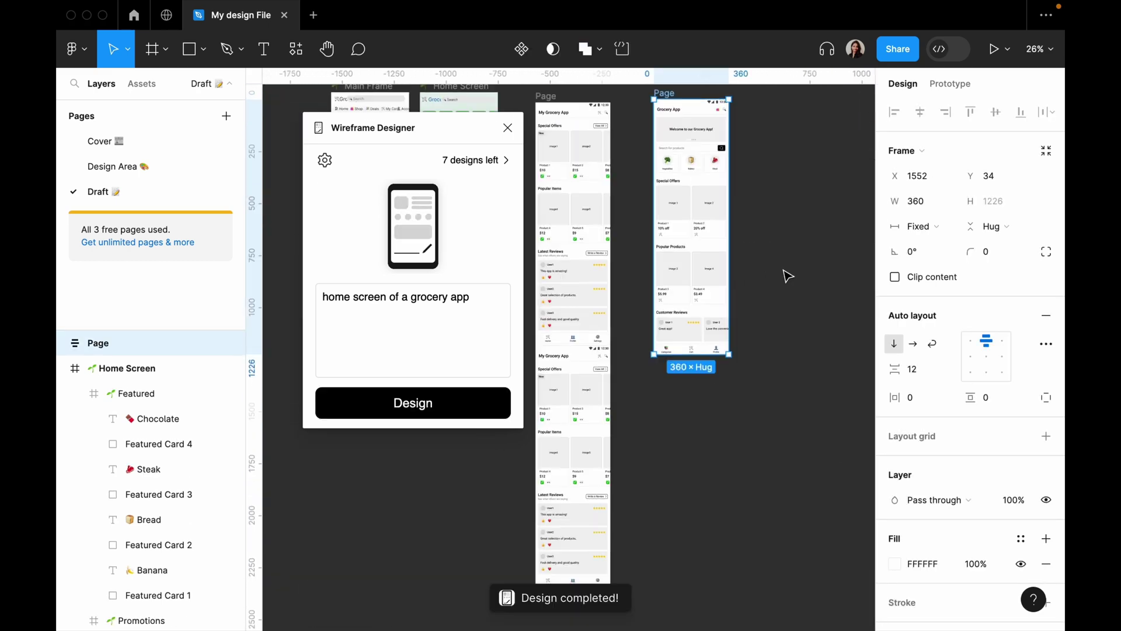
scroll(648, 465, "up", 5)
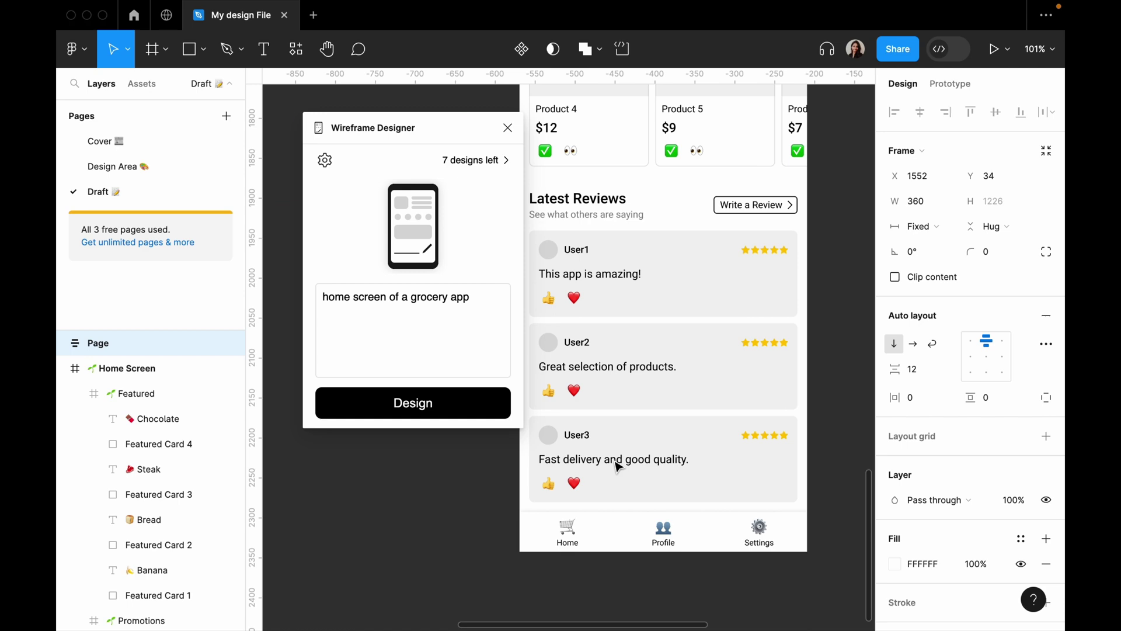
scroll(617, 466, "up", 5)
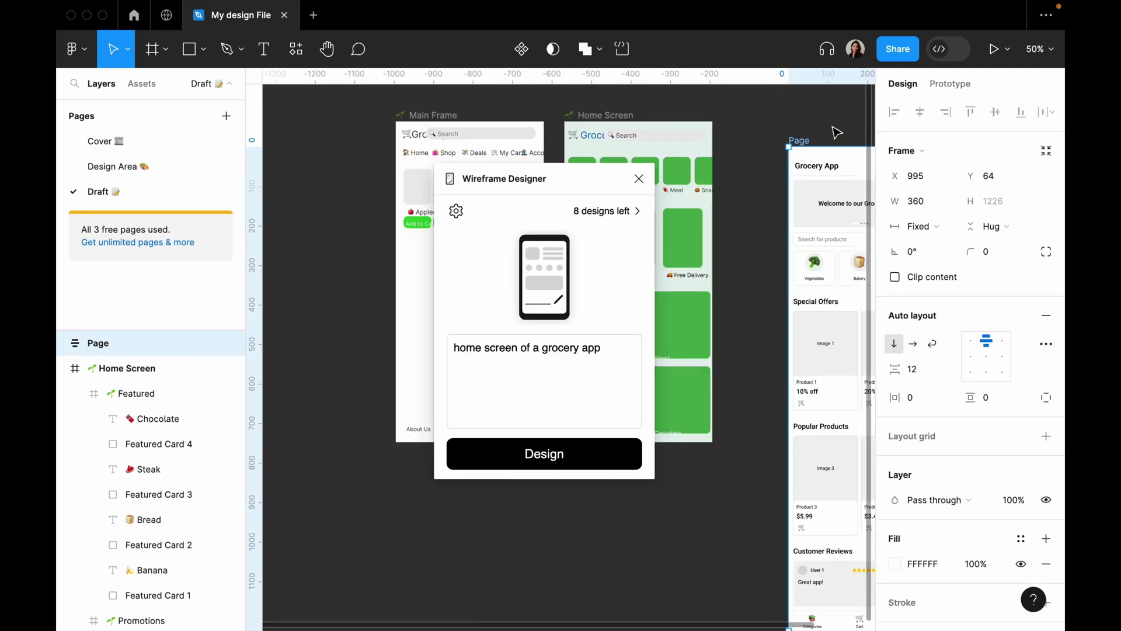
scroll(833, 132, "left", 3)
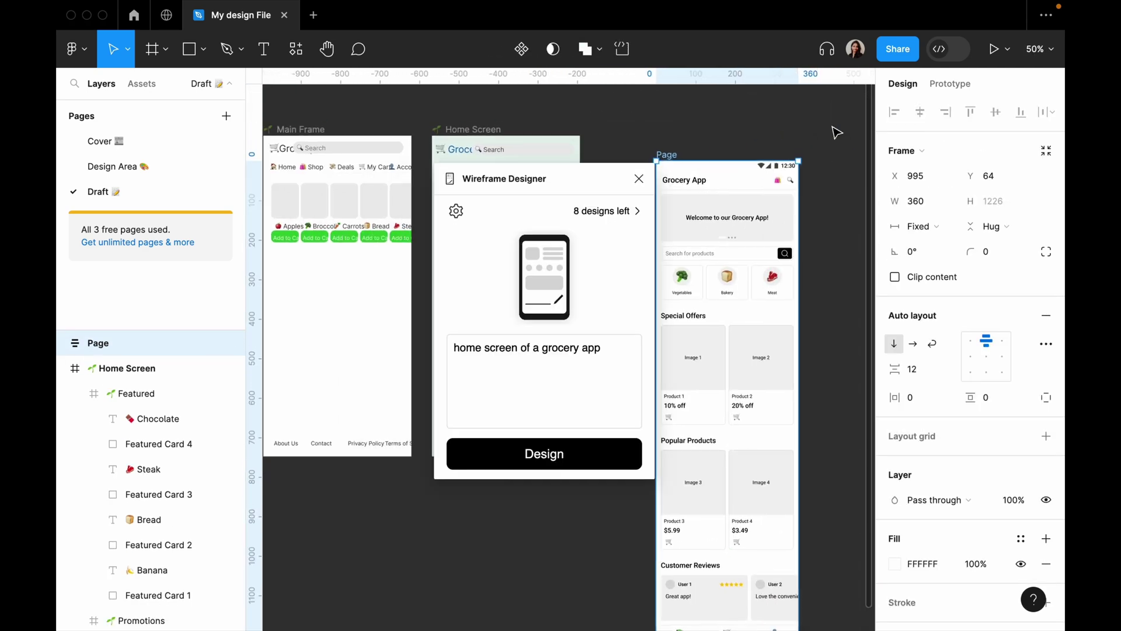
- Drag the new Wireframe Designer Page frame up to Y 0, level with the other pages
left_click_drag(669, 154, 773, 131)
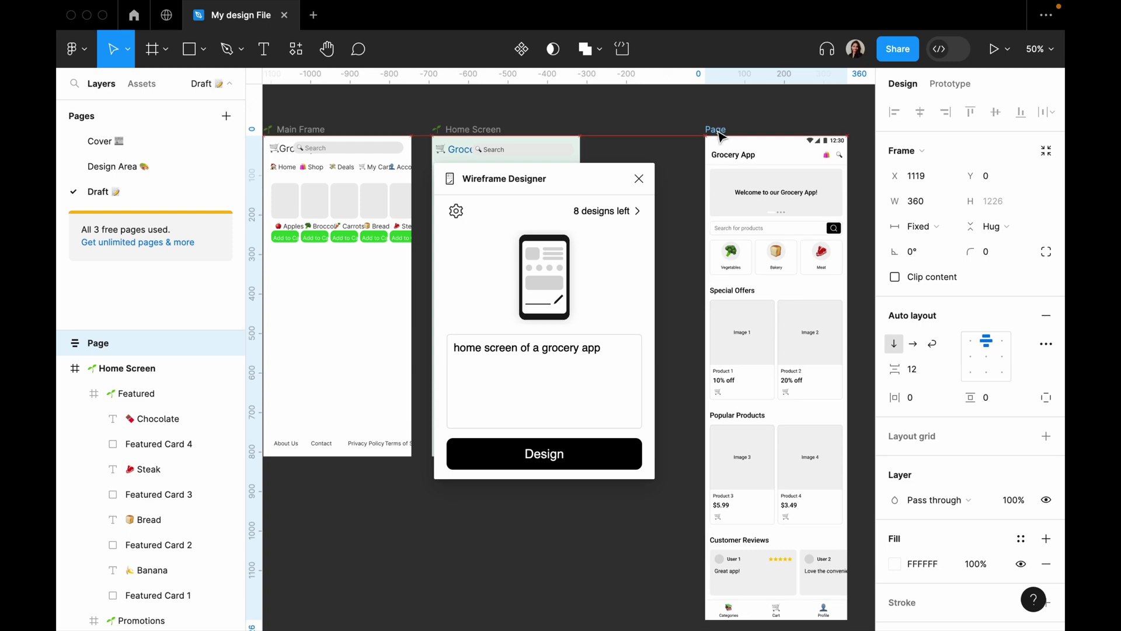
scroll(774, 140, "up", 3)
scroll(754, 192, "up", 3)
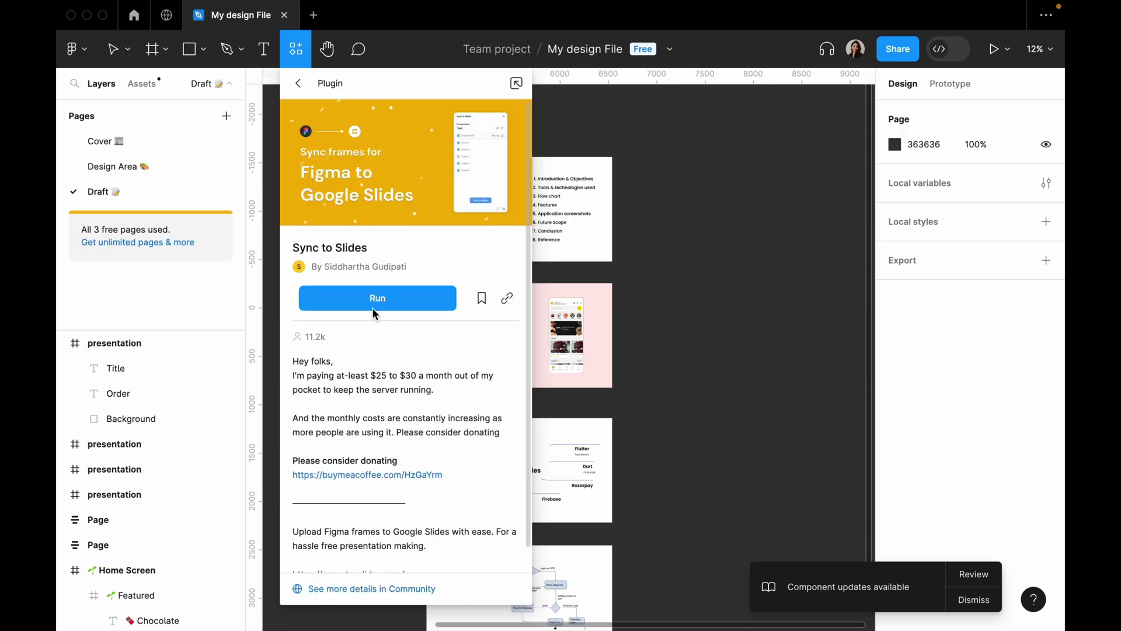
- Paste the Google Slides link into Sync to Slides and sync all four presentation frames
left_click(375, 298)
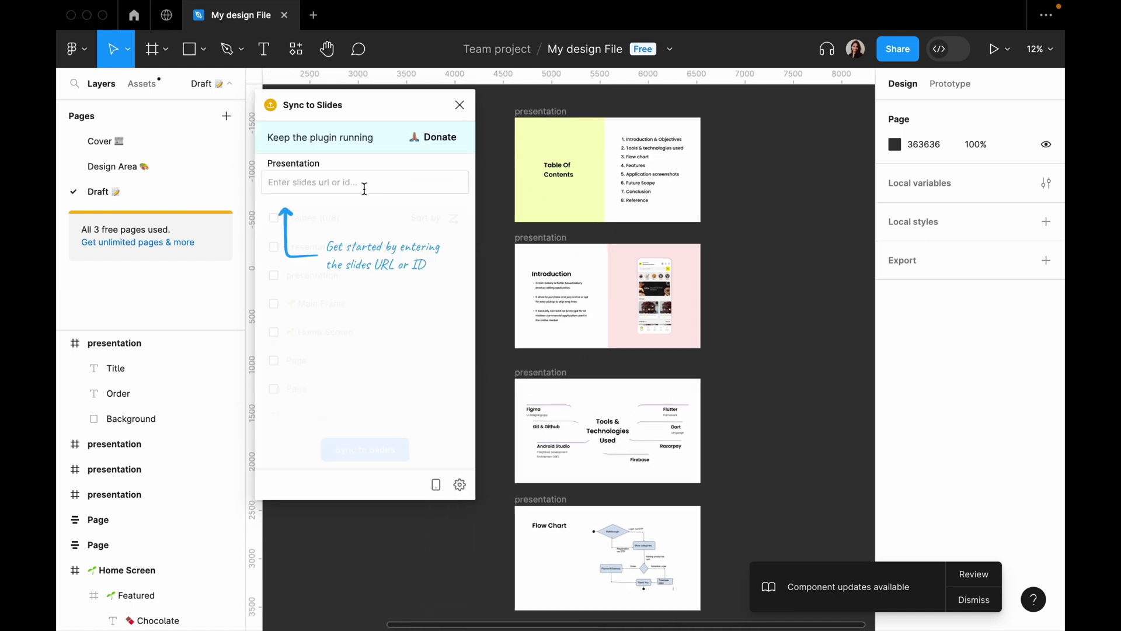
left_click(304, 183)
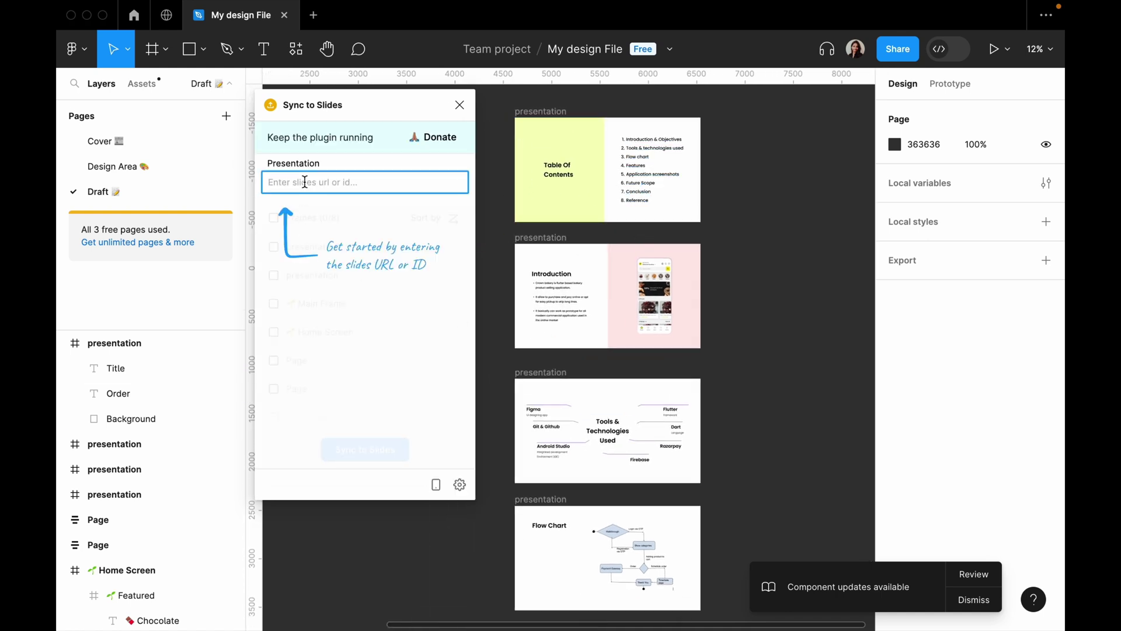
key("ctrl+v")
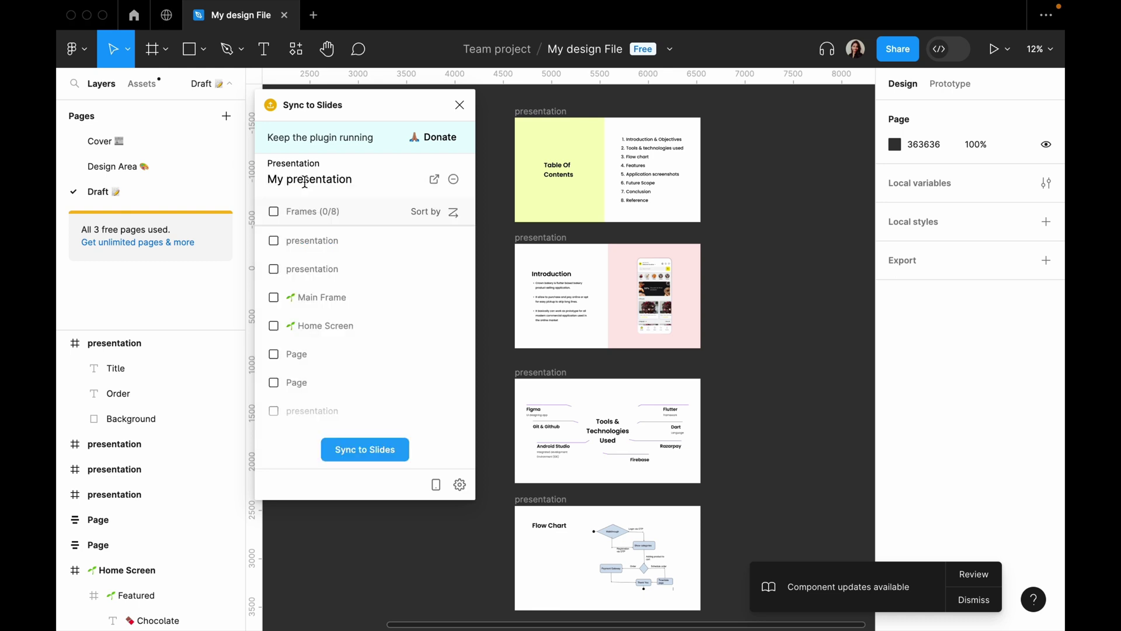
scroll(504, 246, "down", 2)
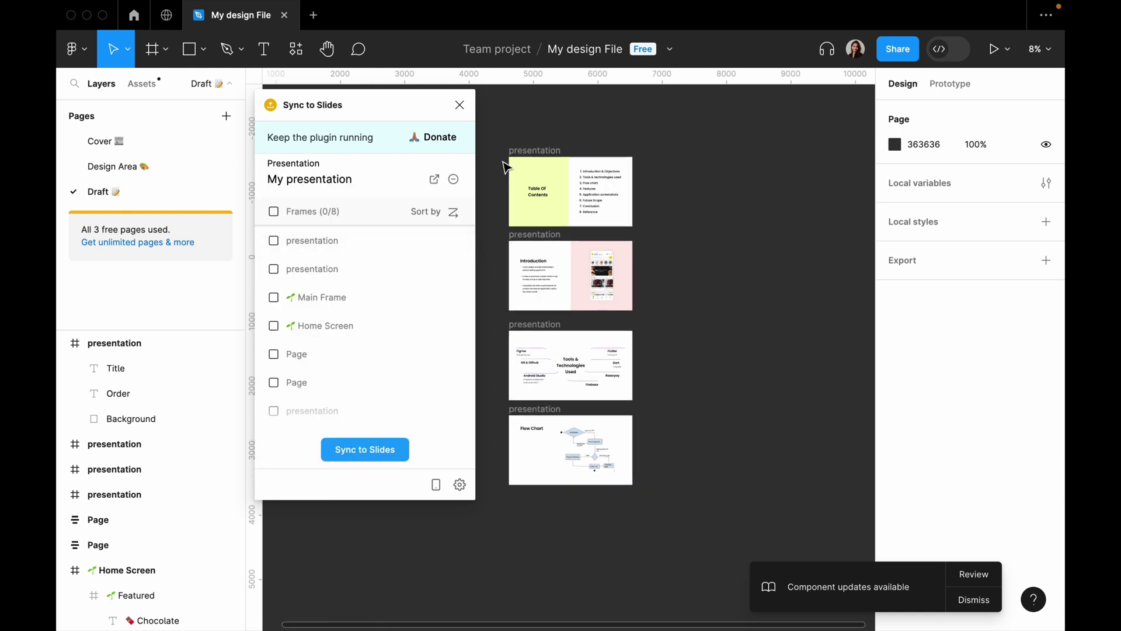
left_click_drag(496, 143, 648, 509)
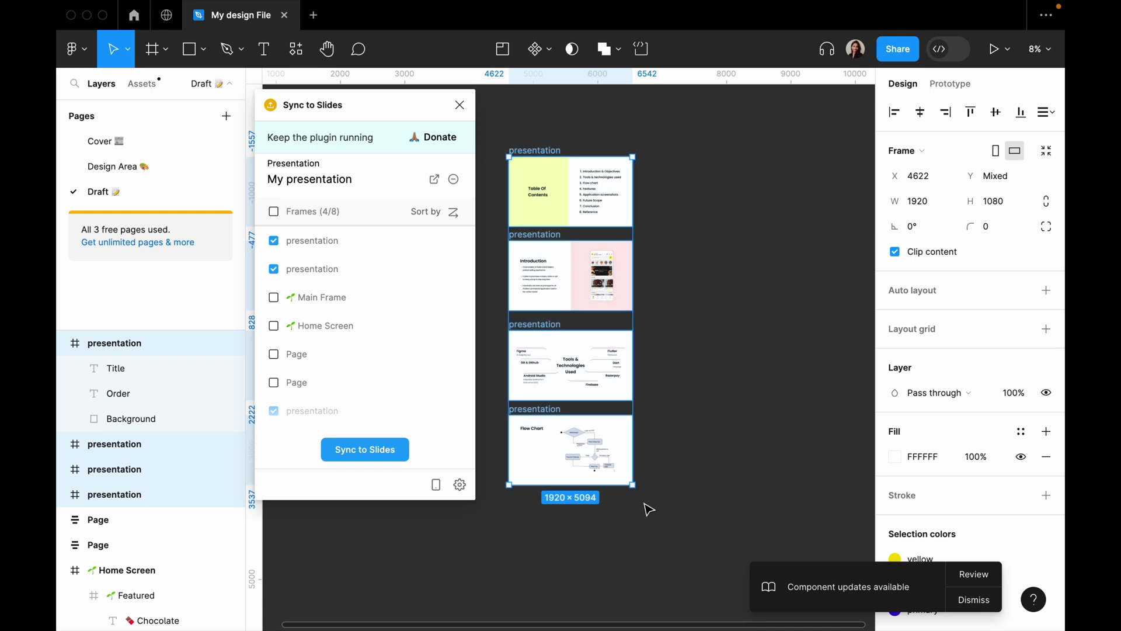
left_click(377, 452)
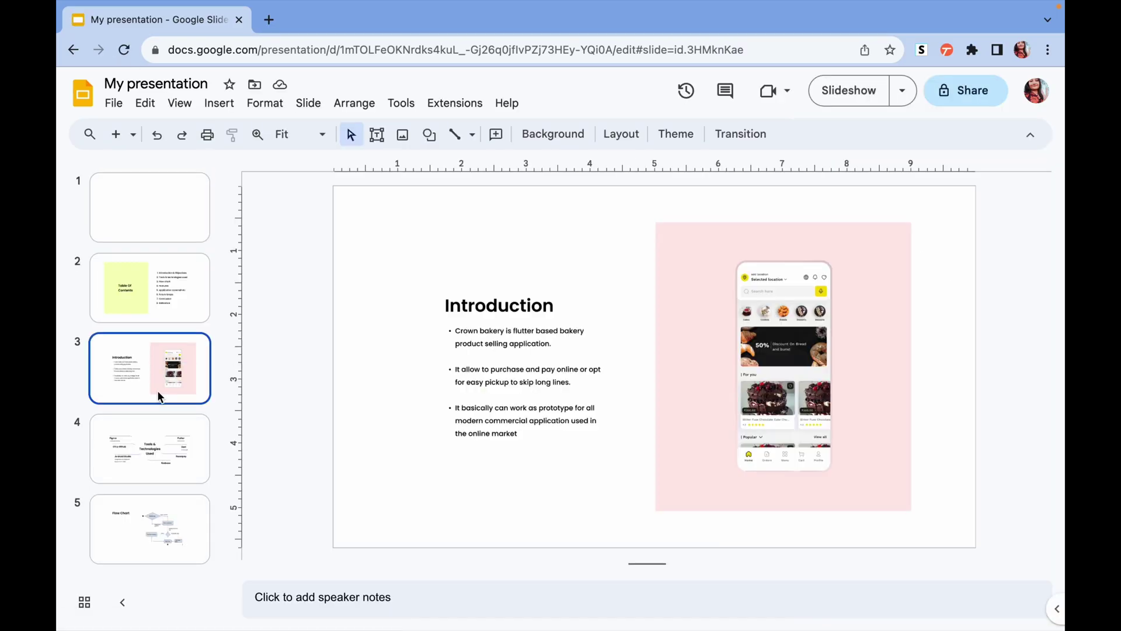
- Move down from slide 2 to the synced Introduction slide in My presentation
key("Down")
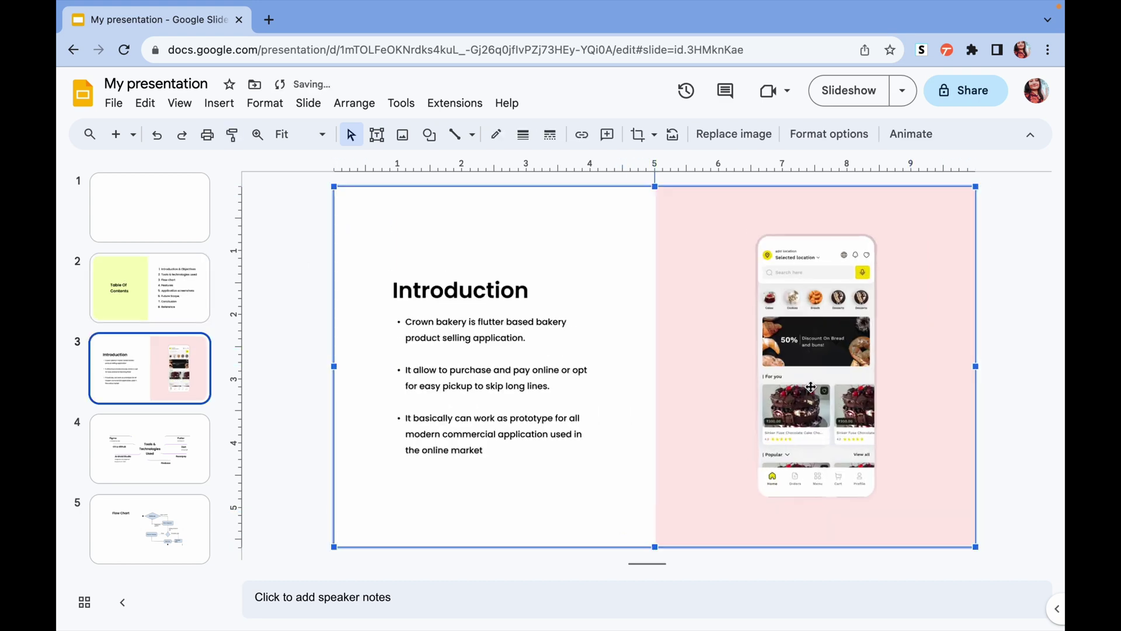